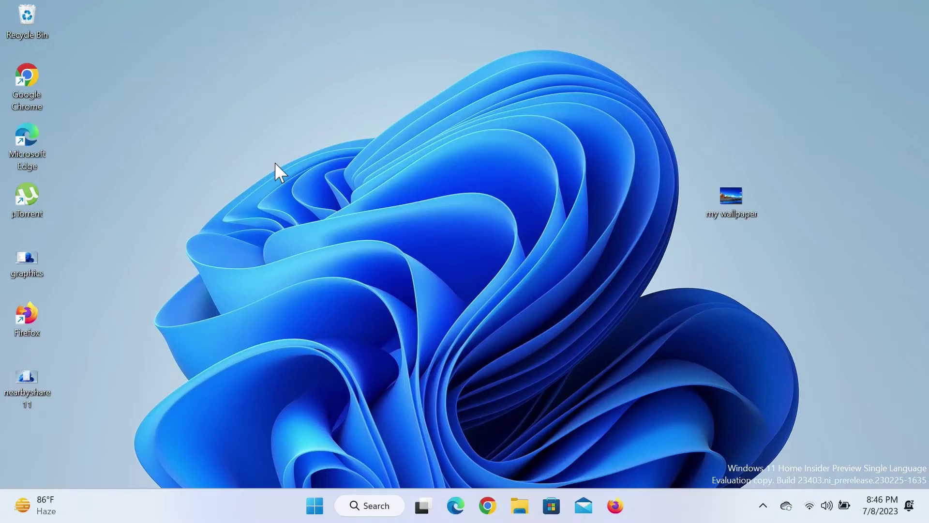
Step: Launch Settings from the Start menu and go to the Apps page
left_click(315, 505)
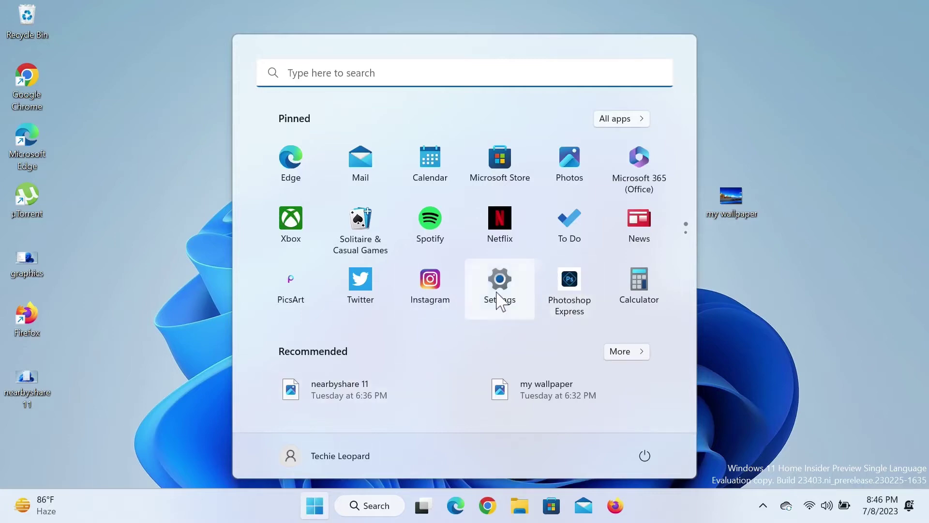
left_click(500, 286)
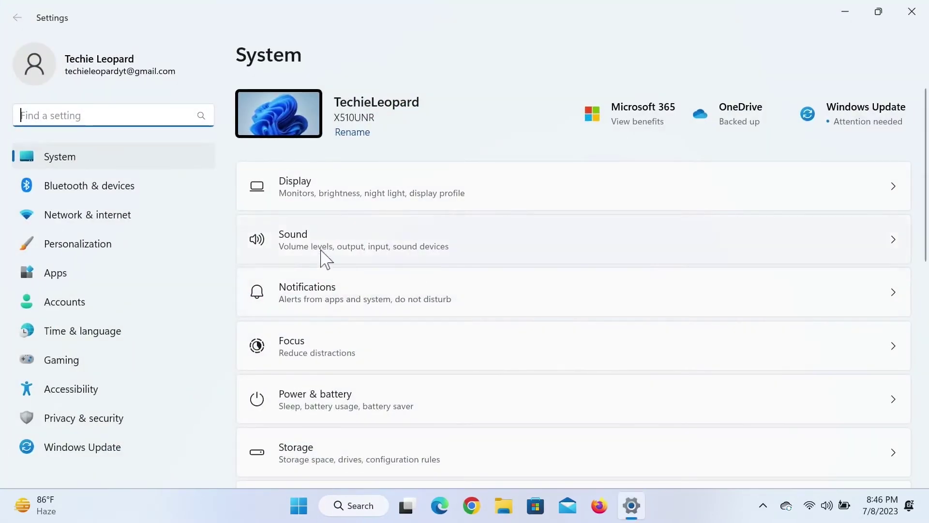
left_click(97, 282)
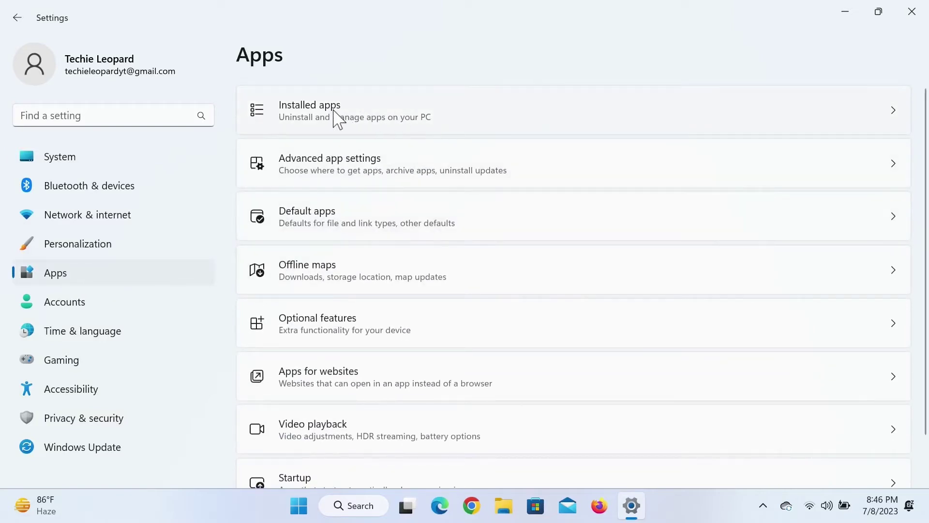
Step: Open the Installed apps list and bring Microsoft OneDrive into view
left_click(395, 118)
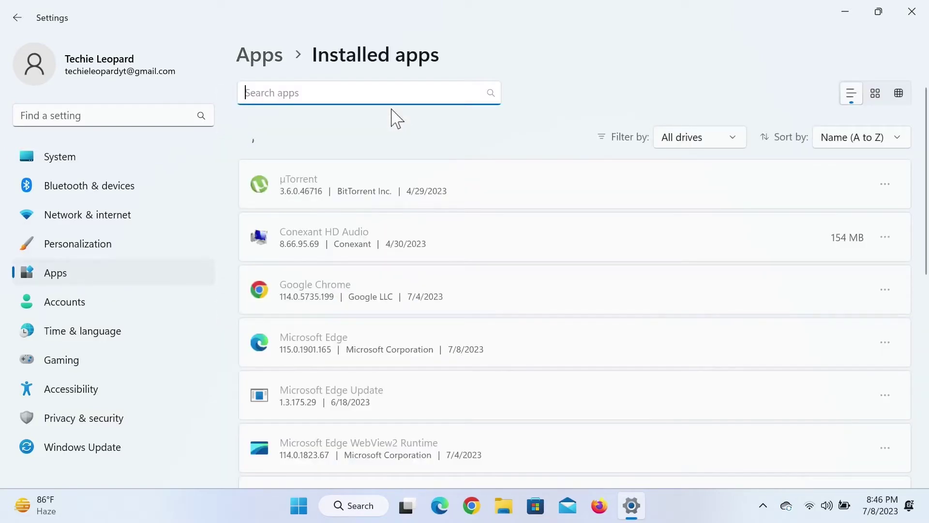
scroll(454, 258, "down", 6)
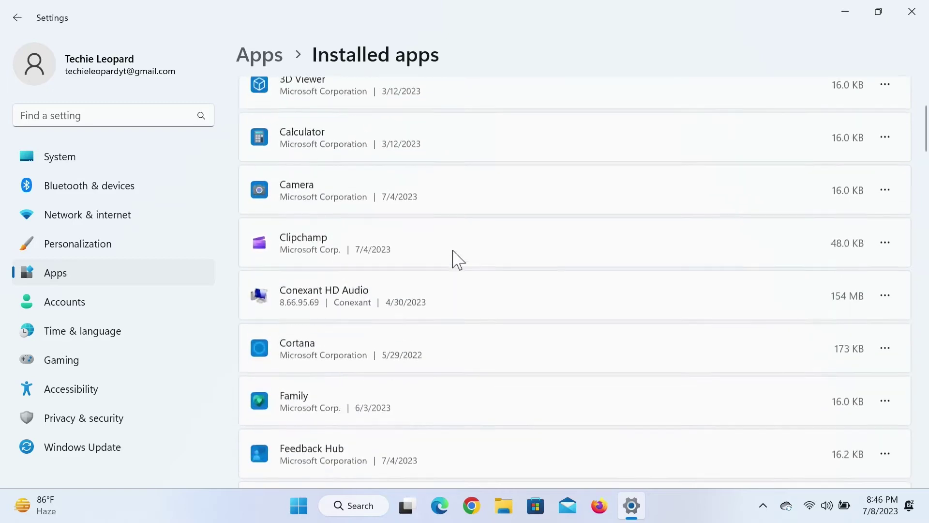
scroll(457, 259, "down", 6)
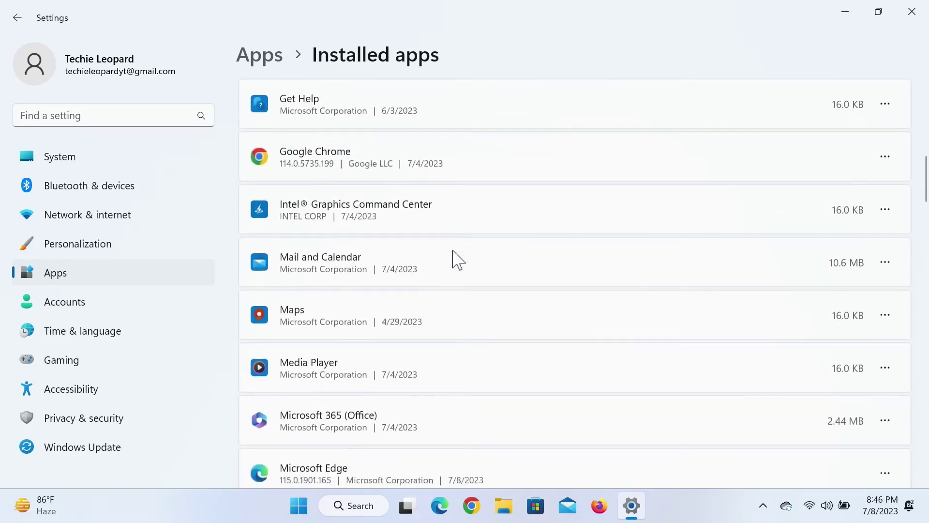
scroll(458, 260, "down", 2)
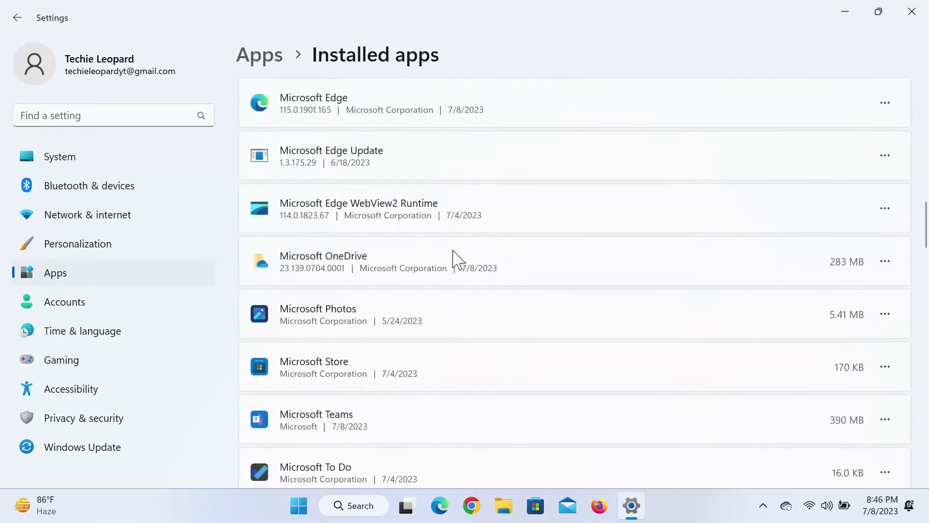
scroll(457, 259, "down", 2)
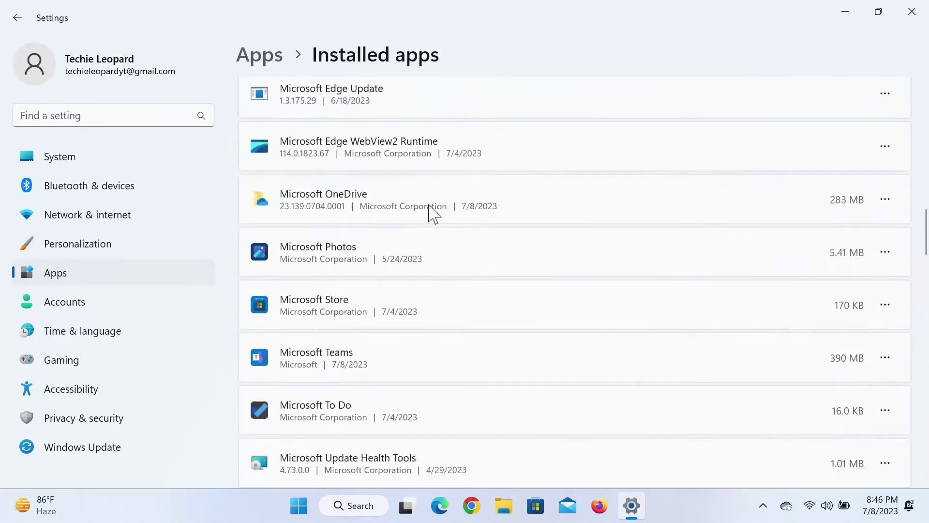
Step: Uninstall Microsoft OneDrive from its options menu, confirming and approving User Account Control
left_click(885, 199)
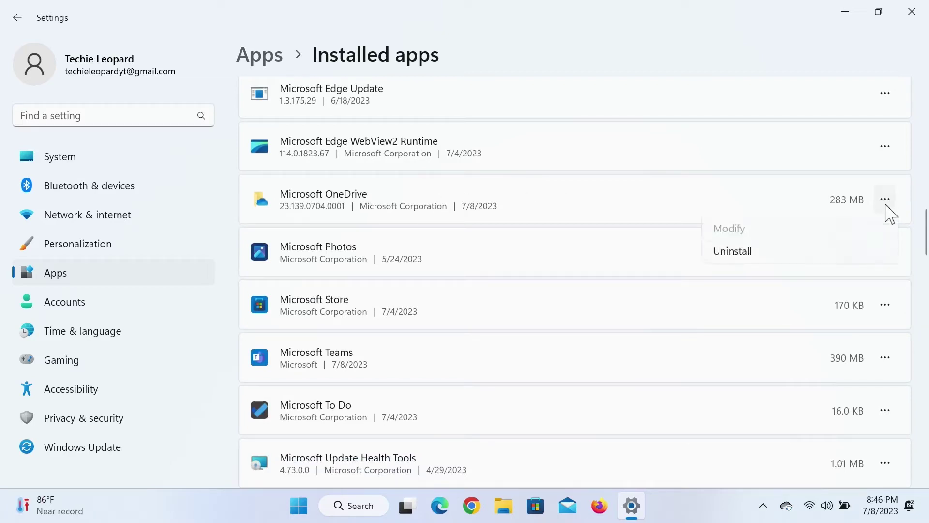
left_click(732, 254)
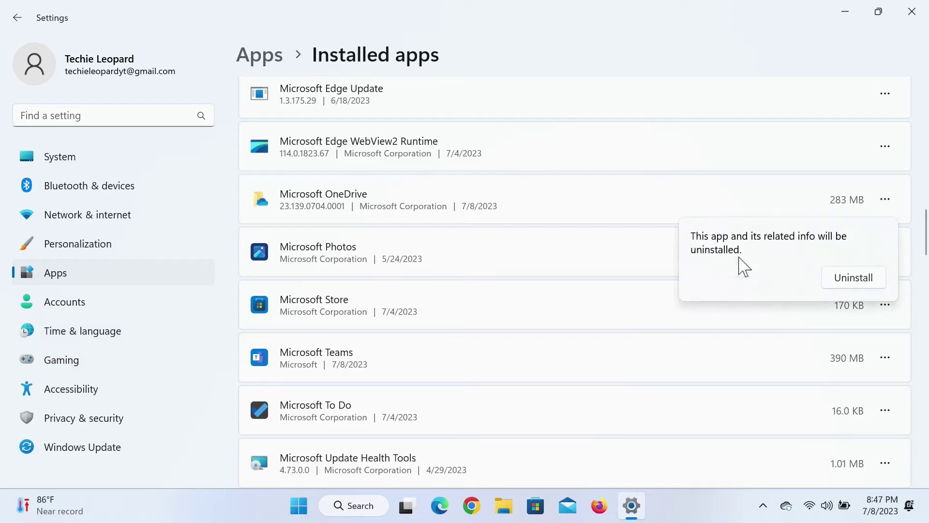
left_click(854, 278)
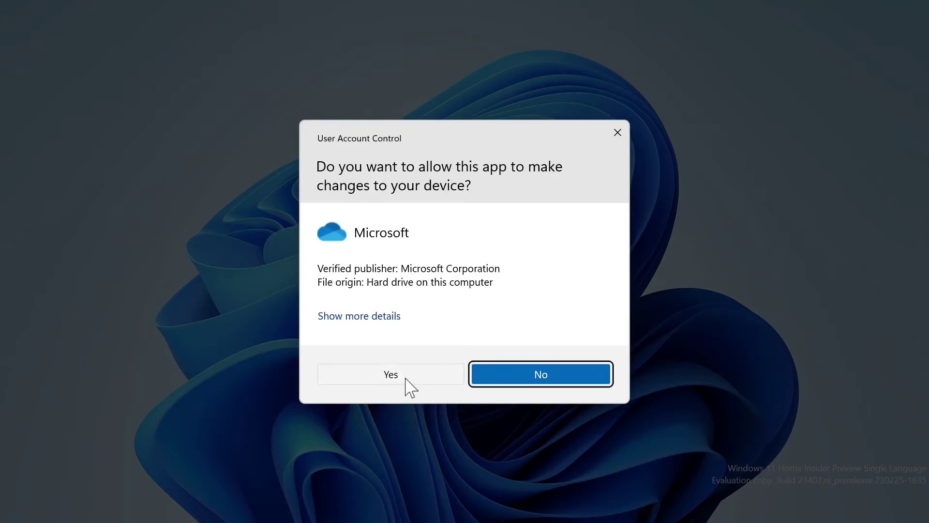
left_click(420, 383)
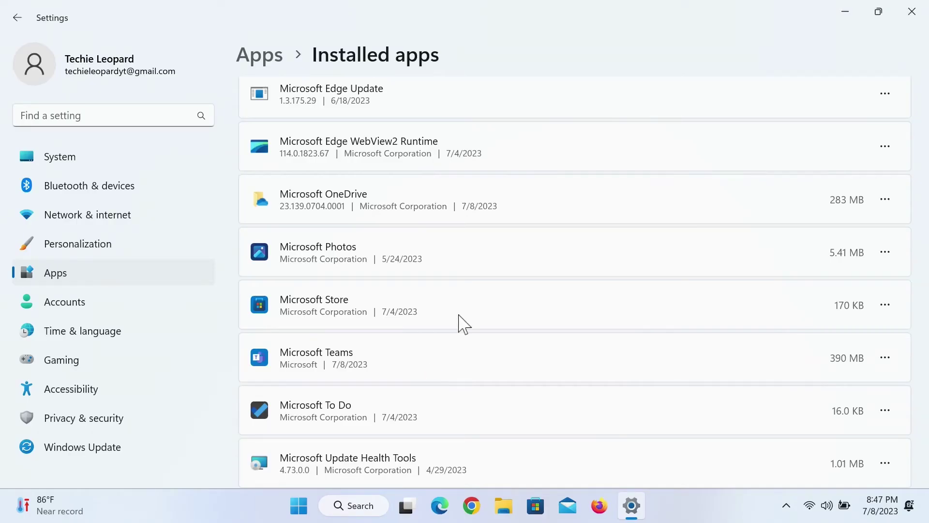
scroll(510, 282, "up", 1)
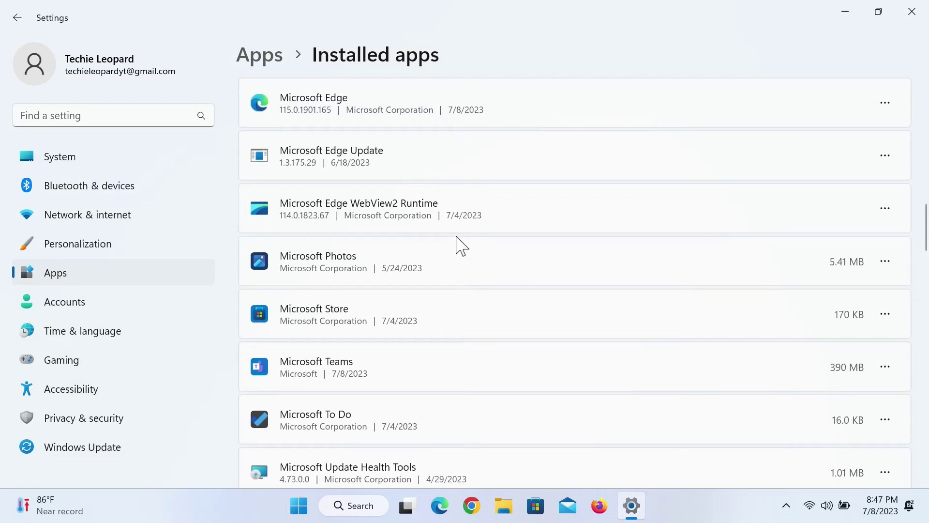
Step: Close Settings and open File Explorer on This PC
left_click(913, 11)
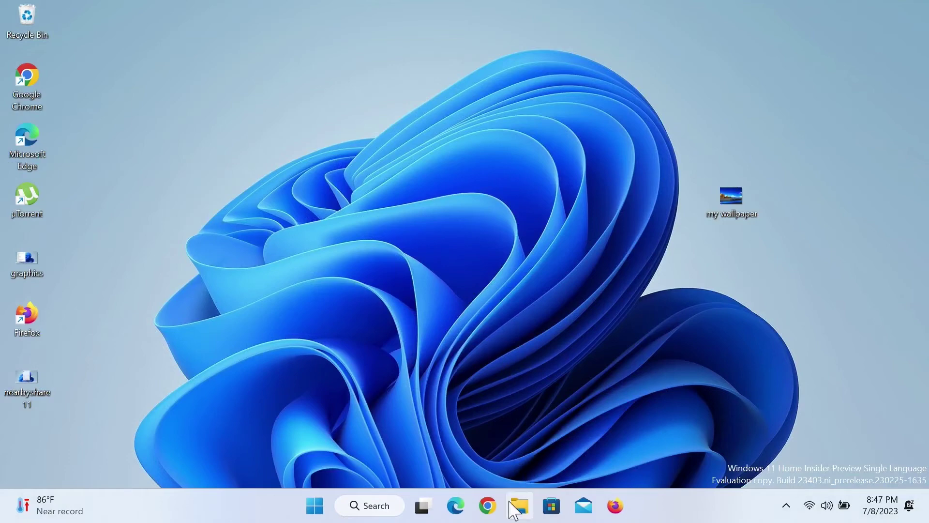
left_click(522, 510)
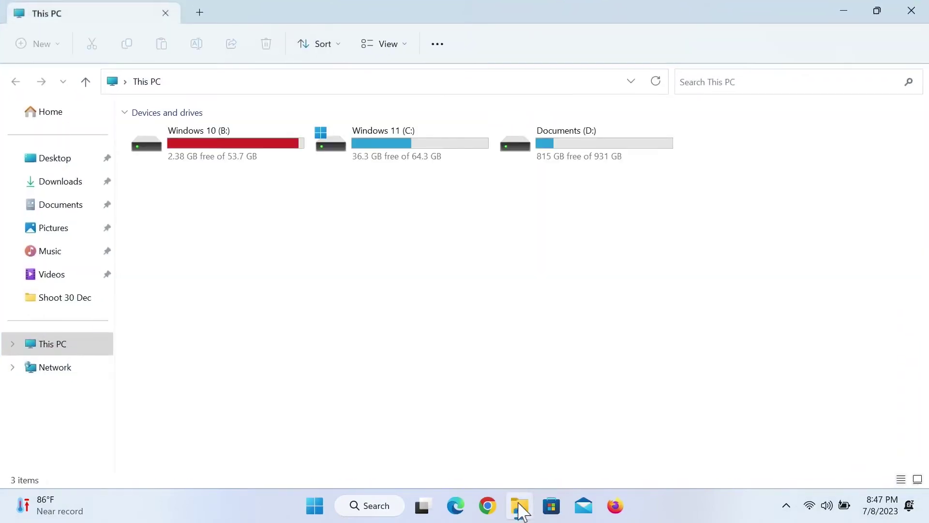
Step: Open the leftover OneDrive folder via C:, Users and the user profile folder
double_click(395, 152)
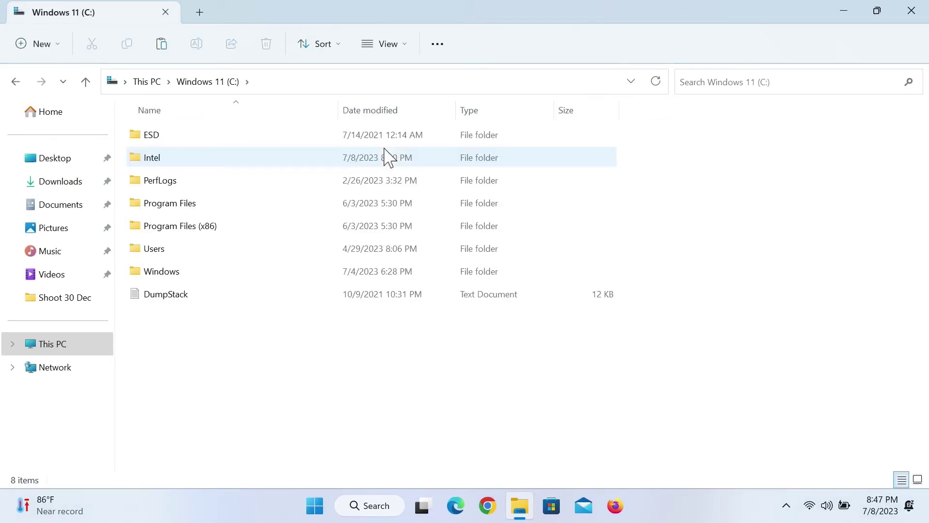
double_click(180, 249)
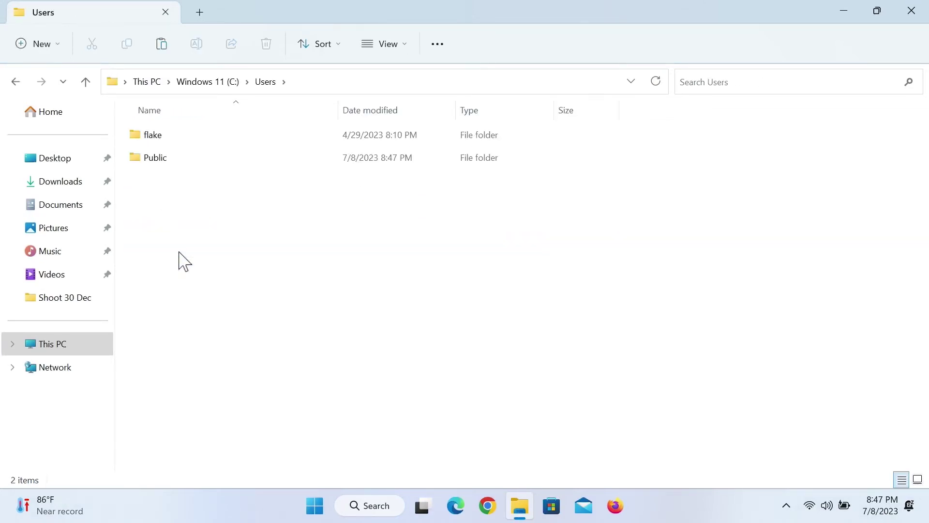
double_click(204, 145)
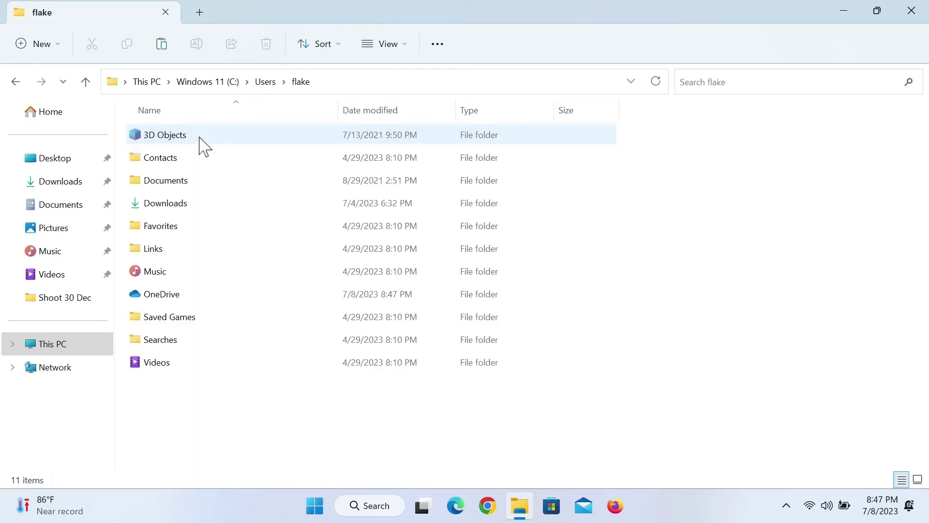
double_click(204, 300)
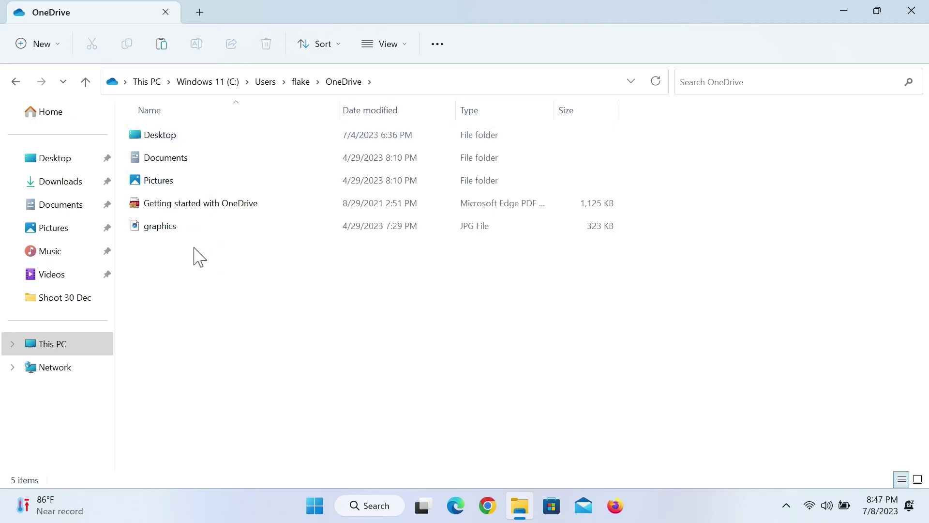
Step: Close File Explorer, then show and hide the hidden tray icons
left_click(912, 11)
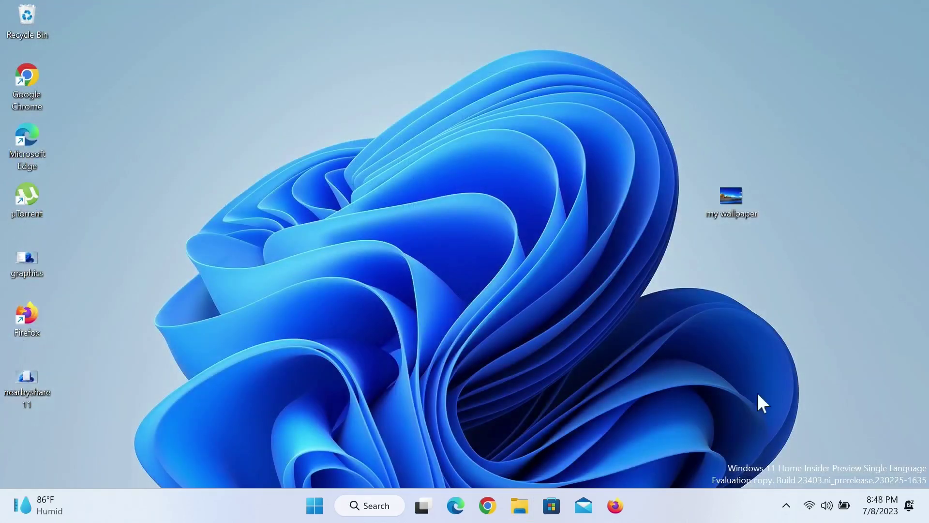
left_click(785, 505)
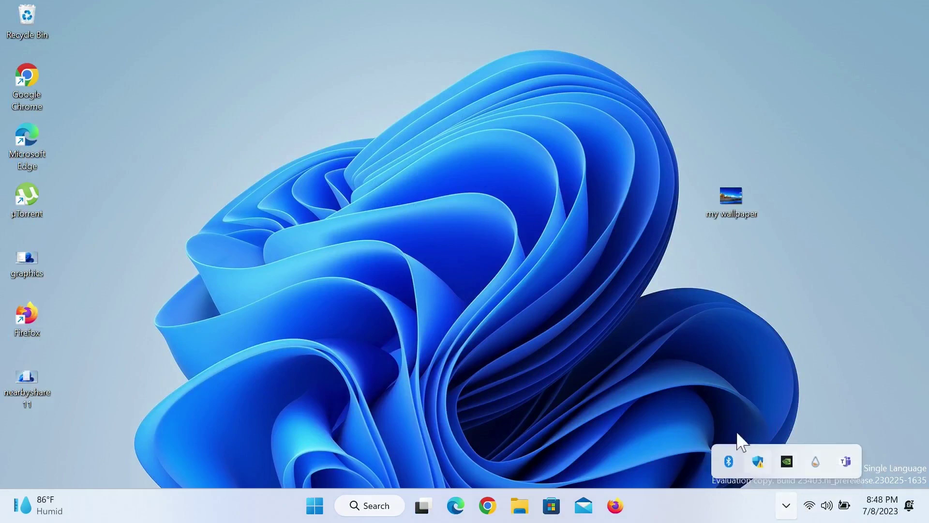
left_click(450, 259)
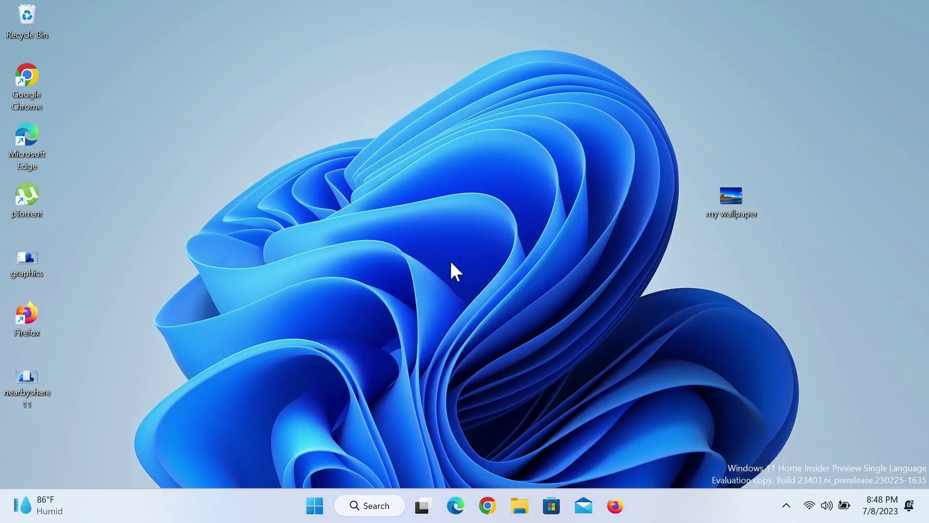